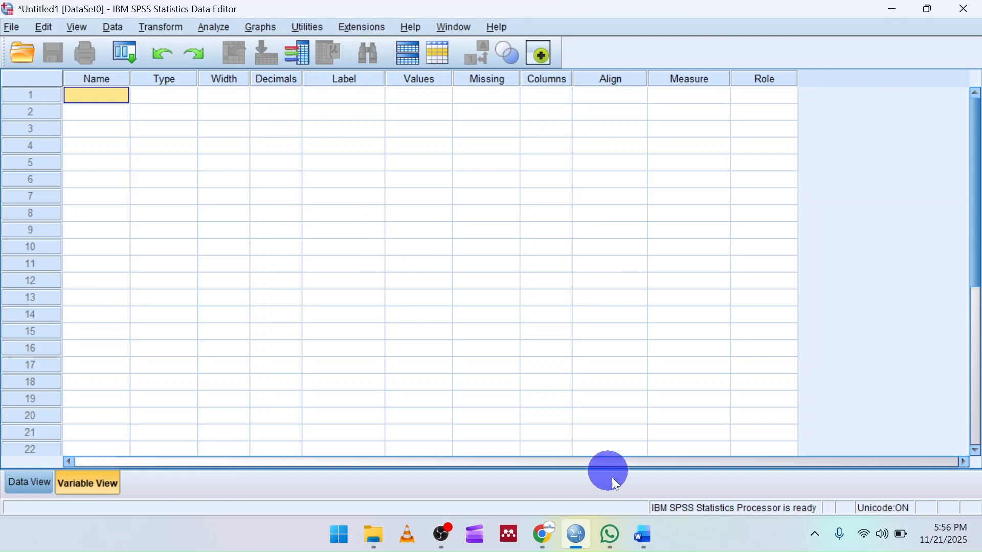
# Switch to the Questionnaire document in Word and review the demographic questions in Section A.
pyautogui.click(643, 535)
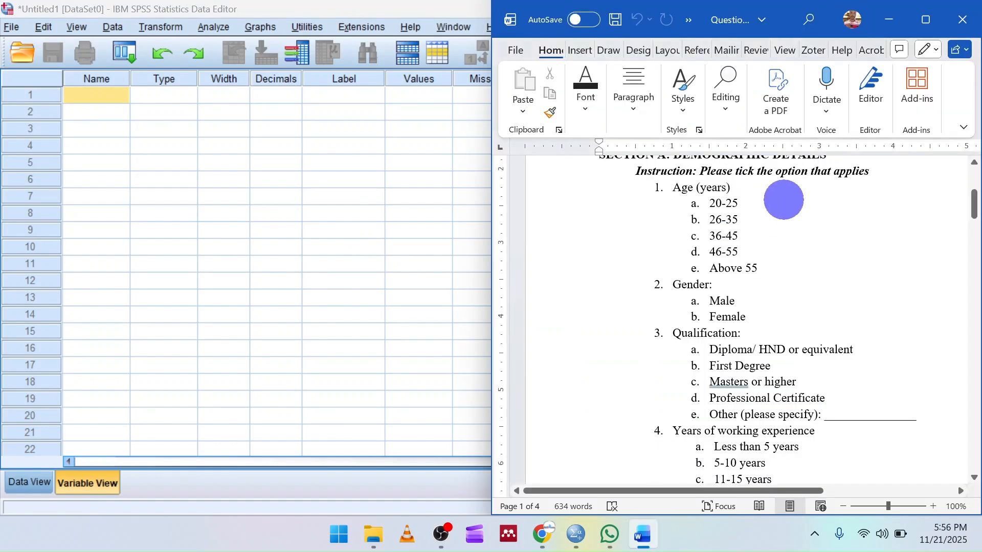
pyautogui.click(926, 20)
pyautogui.scroll(3, 440, 272)
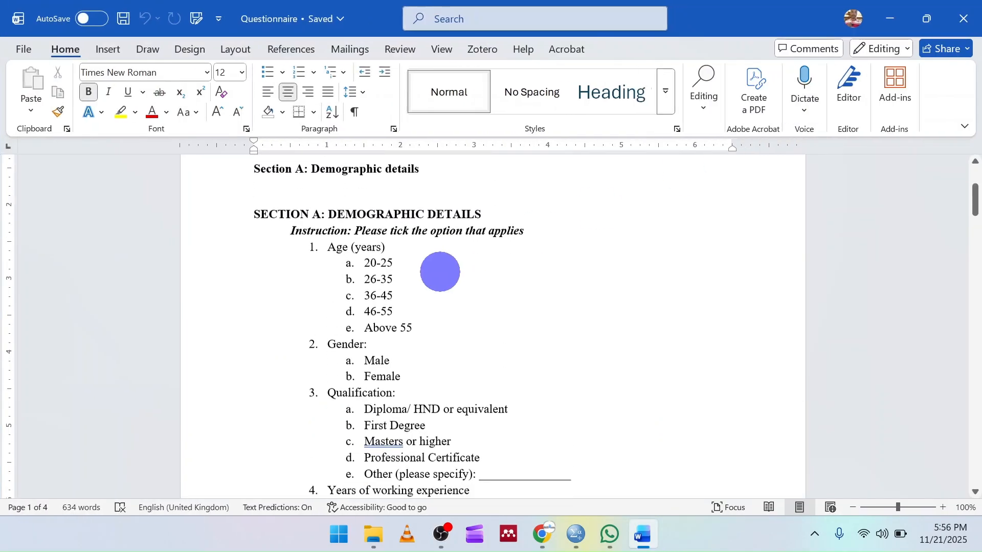
pyautogui.scroll(-1, 440, 272)
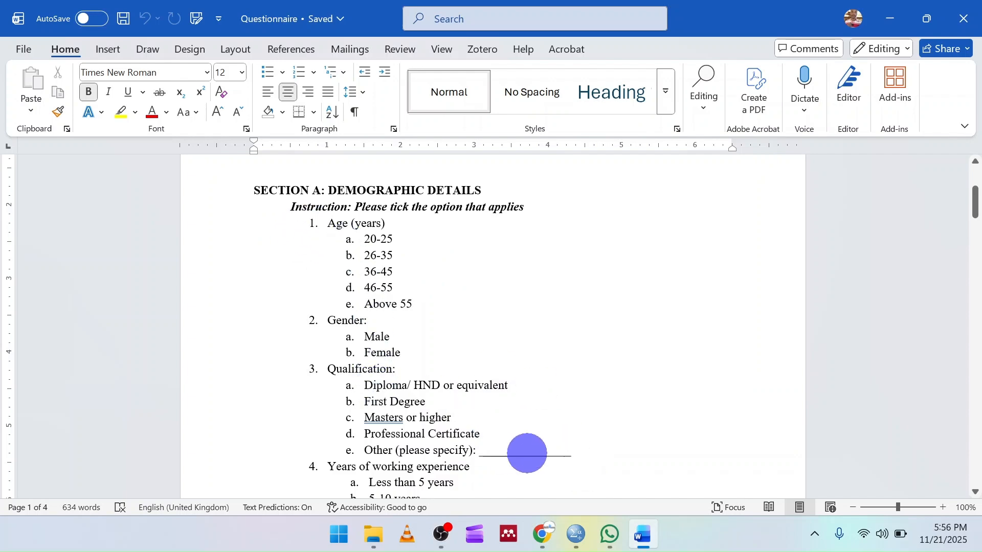
# Return to the SPSS Data Editor and name the first variable Age.
pyautogui.click(575, 534)
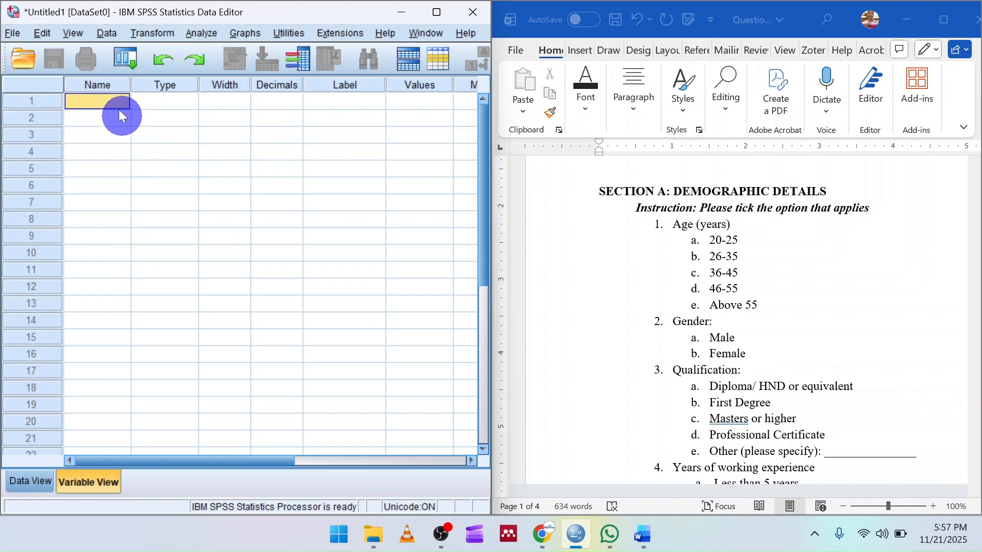
pyautogui.click(105, 85)
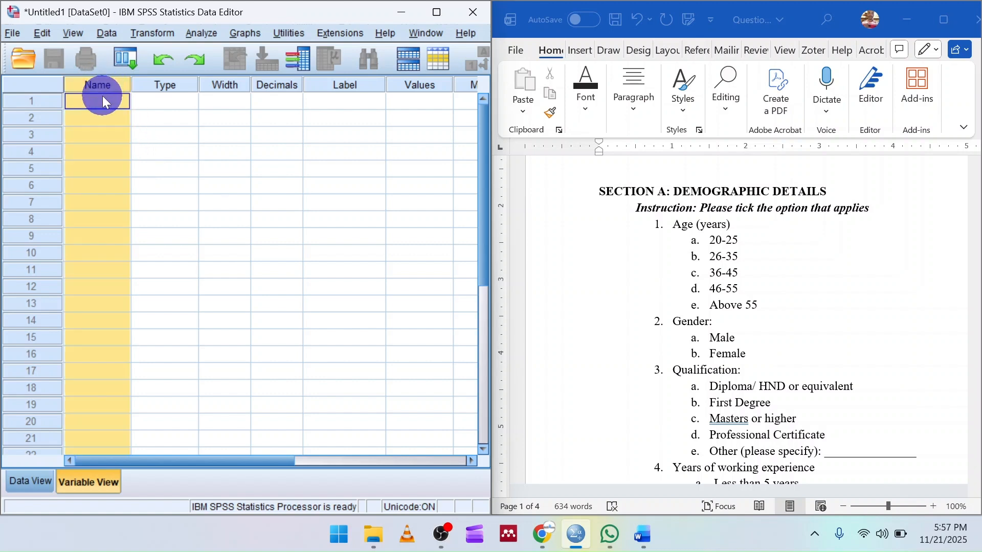
pyautogui.click(103, 96)
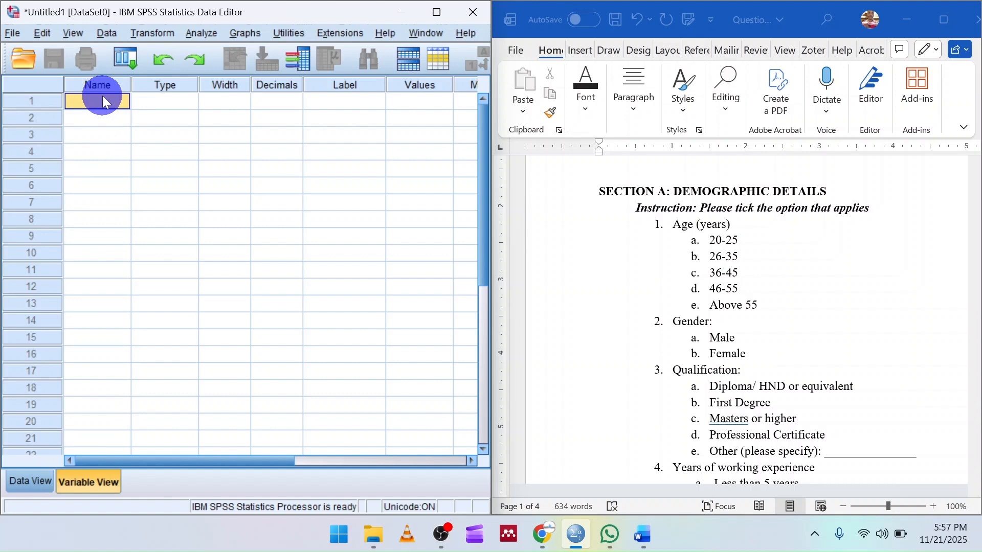
pyautogui.scroll(-1, 673, 261)
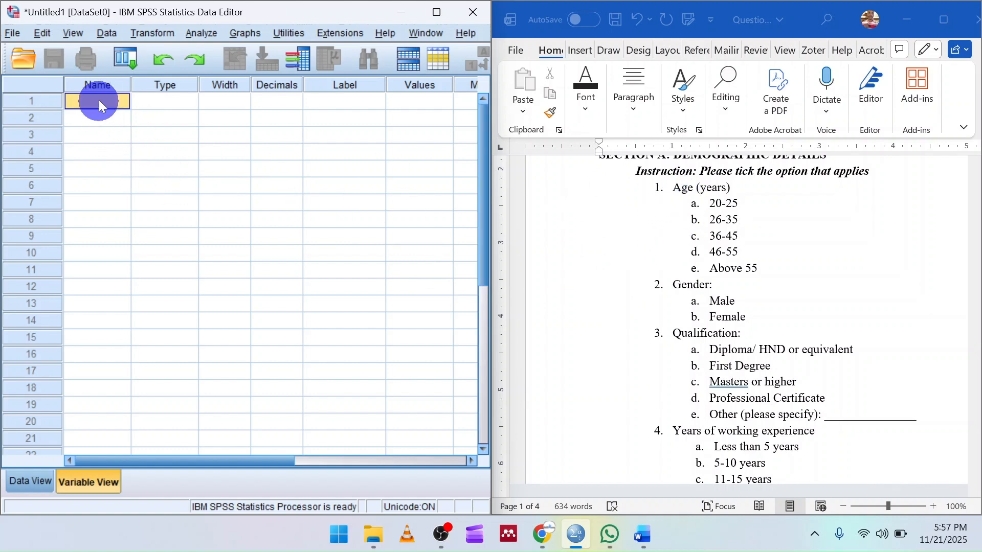
pyautogui.write('Age')
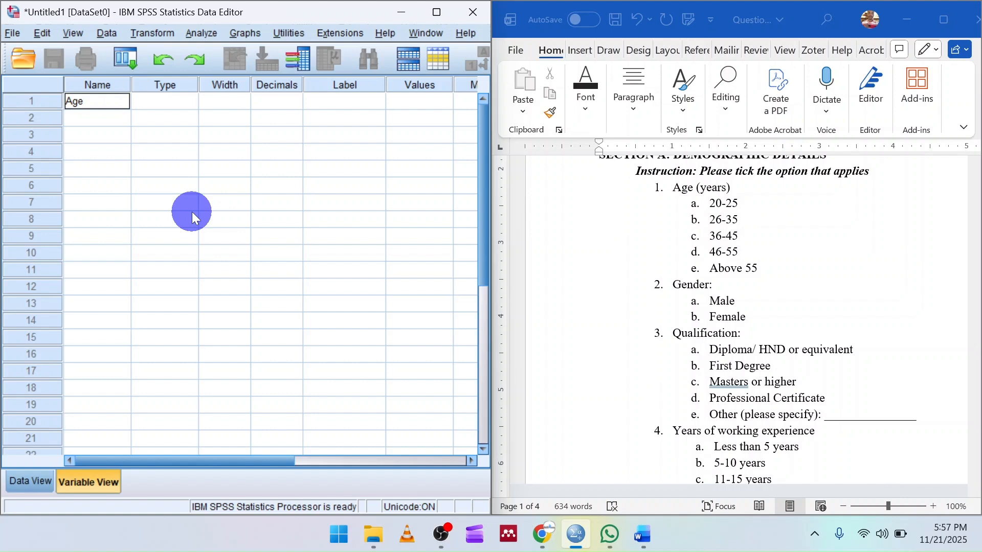
pyautogui.press('Tab')
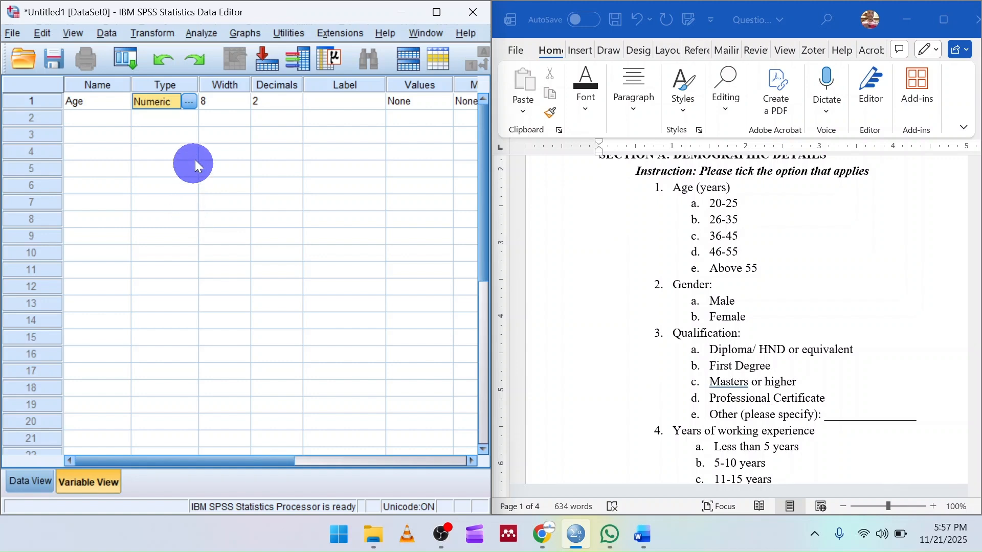
# Confirm Numeric as the variable type for Age.
pyautogui.click(190, 101)
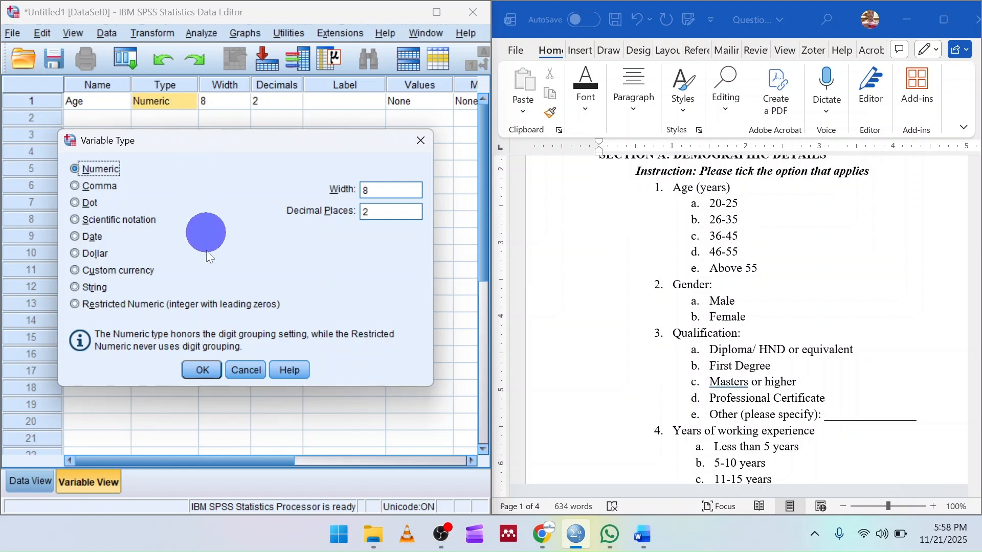
pyautogui.click(203, 369)
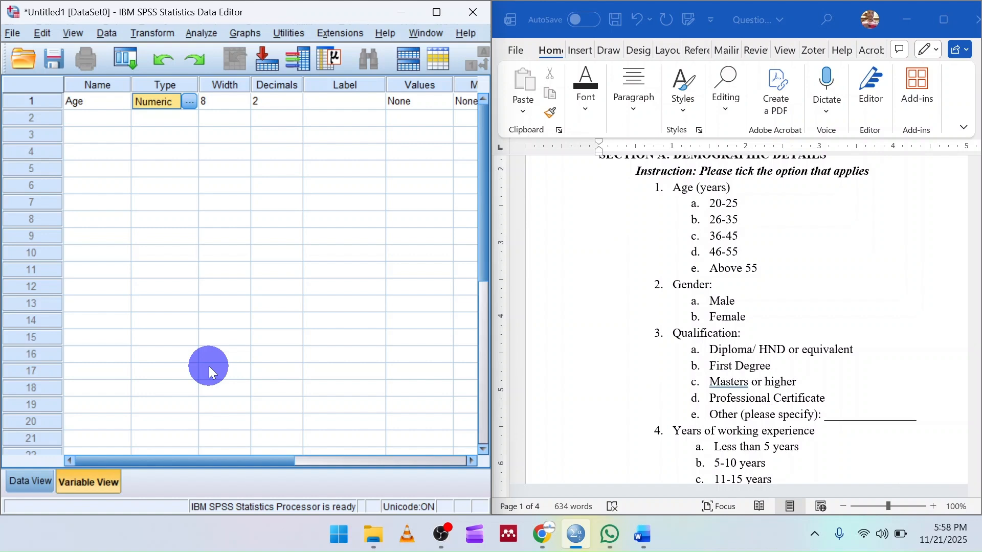
pyautogui.press('Tab')
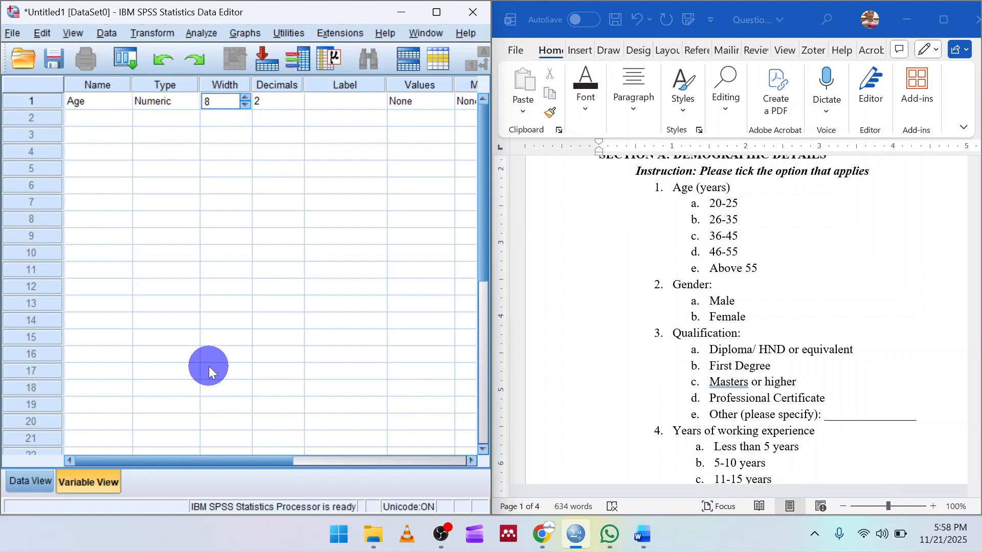
# Give the Age variable the label "Age of respondents".
pyautogui.press('Tab')
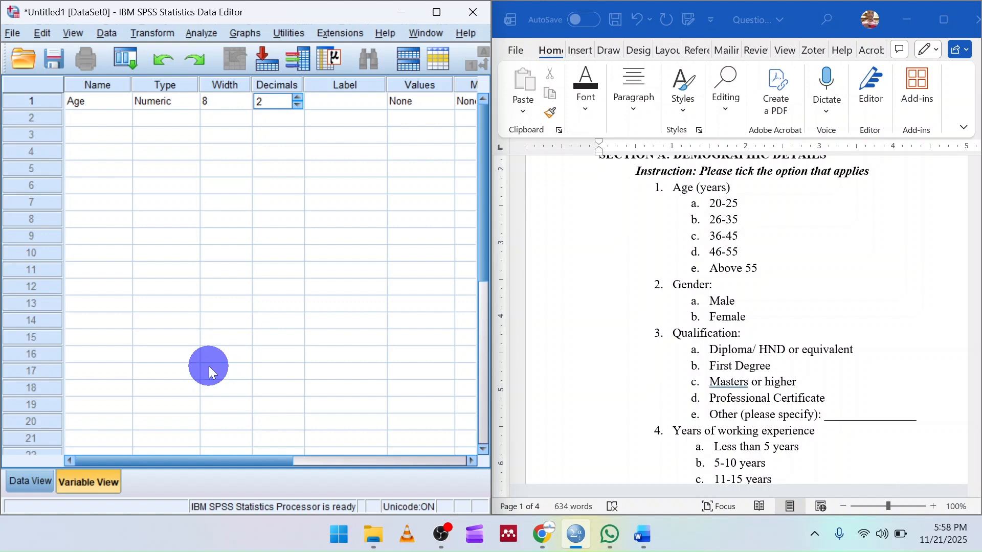
pyautogui.press('Tab')
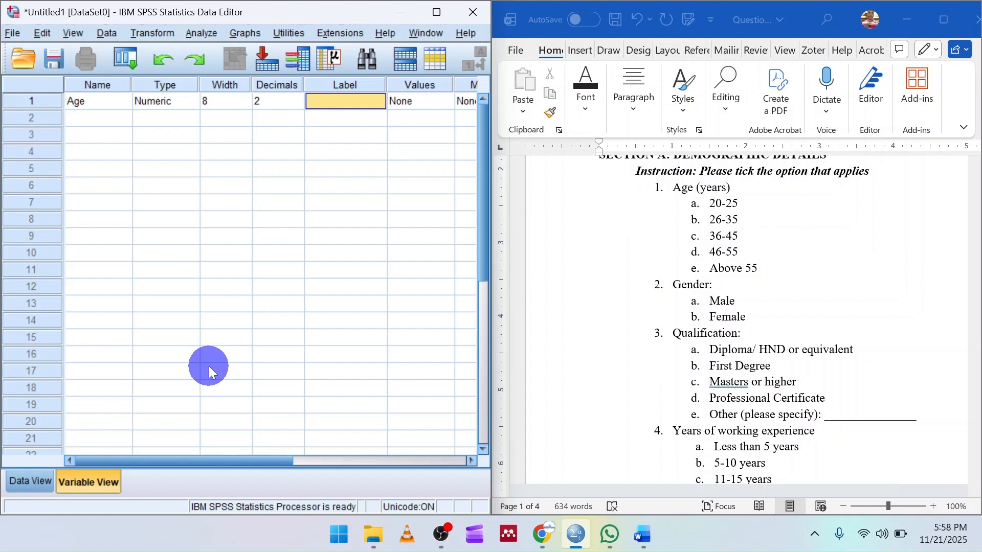
pyautogui.write('A')
pyautogui.write('ge')
pyautogui.write(' of respo')
pyautogui.write('ndents')
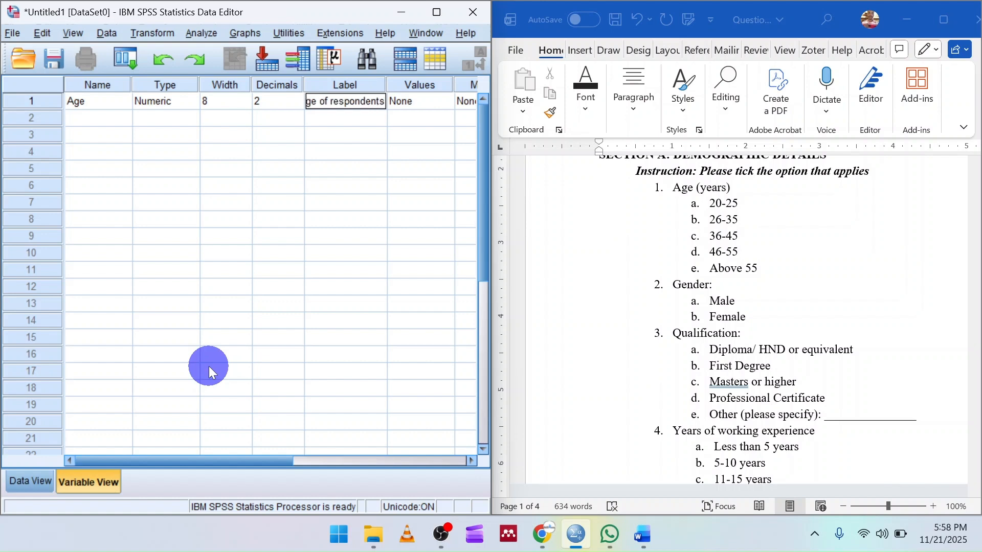
pyautogui.press('Tab')
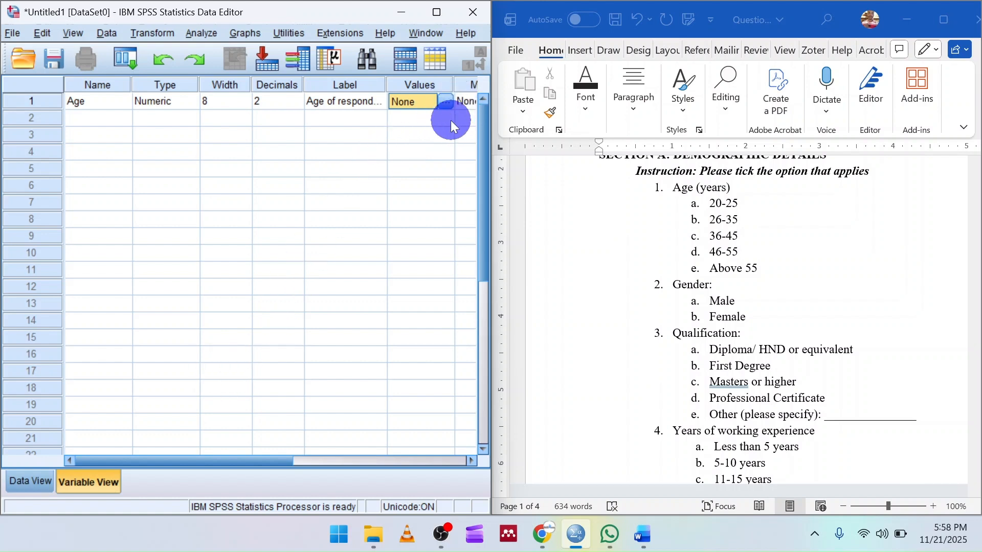
# Start defining value labels for Age from the questionnaire's age options, adding 1 = "20-25 years".
pyautogui.click(445, 100)
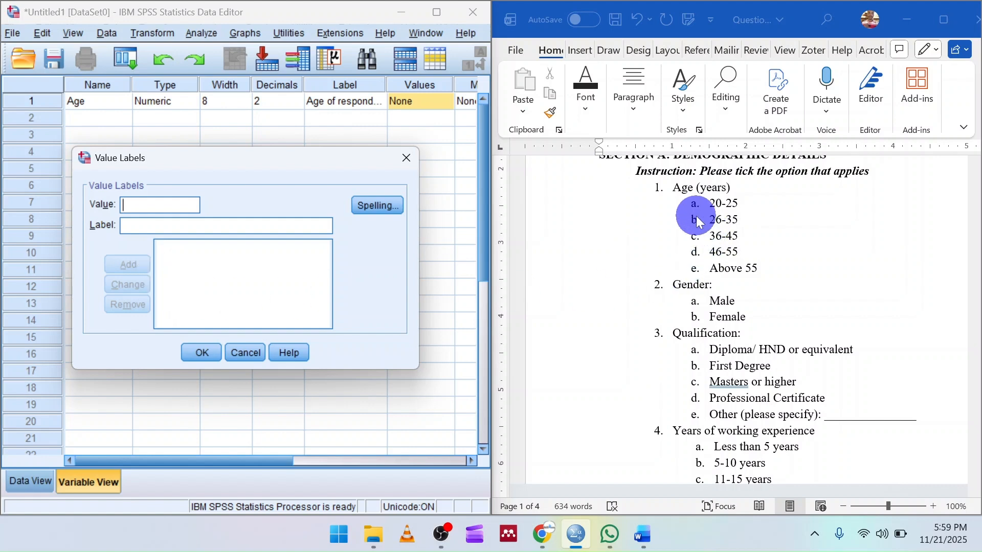
pyautogui.click(702, 198)
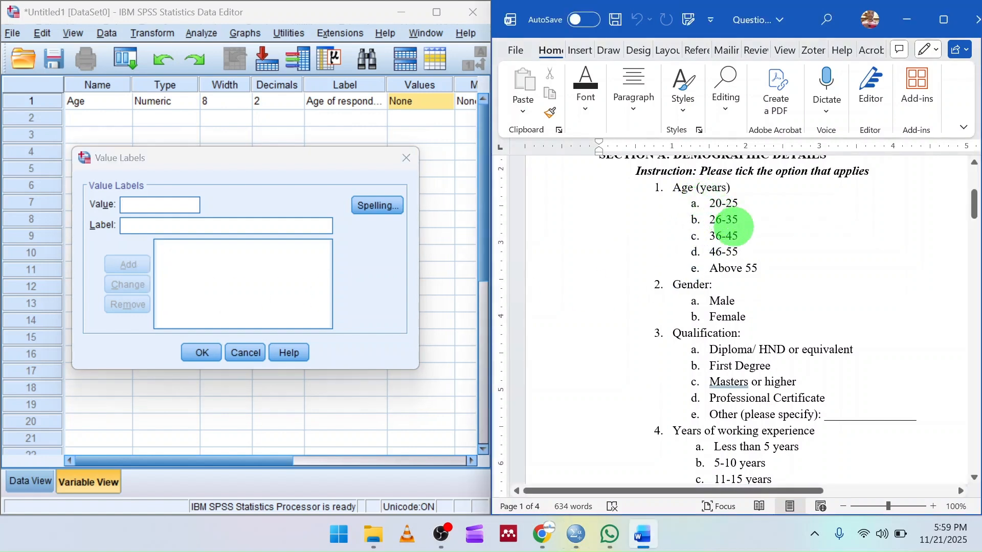
pyautogui.moveTo(709, 207); pyautogui.dragTo(757, 256)
pyautogui.click(130, 213)
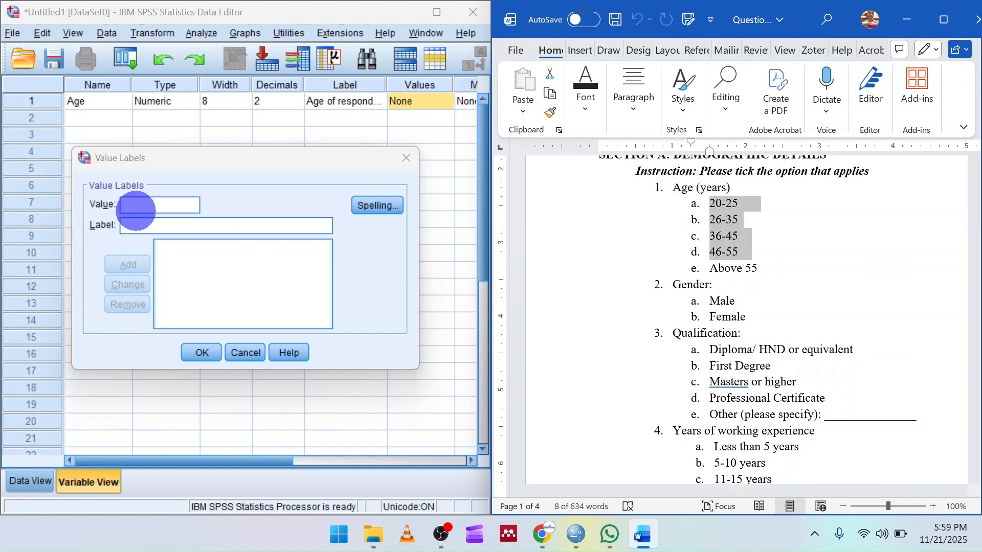
pyautogui.click(137, 207)
pyautogui.write('1')
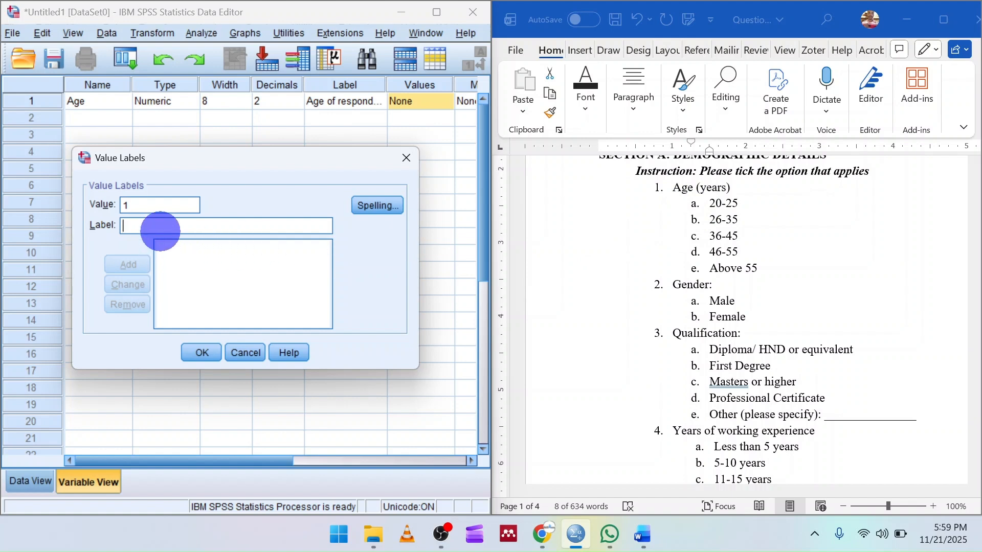
pyautogui.write('20-25 ')
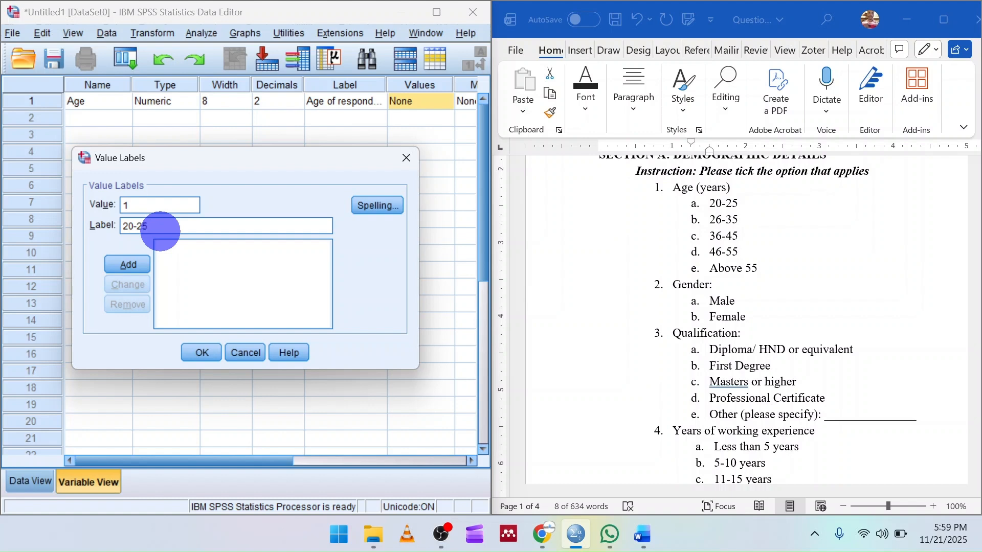
pyautogui.write('years')
pyautogui.click(128, 266)
# Add the value label 2 = "26-35 years" for the Age variable.
pyautogui.click(141, 205)
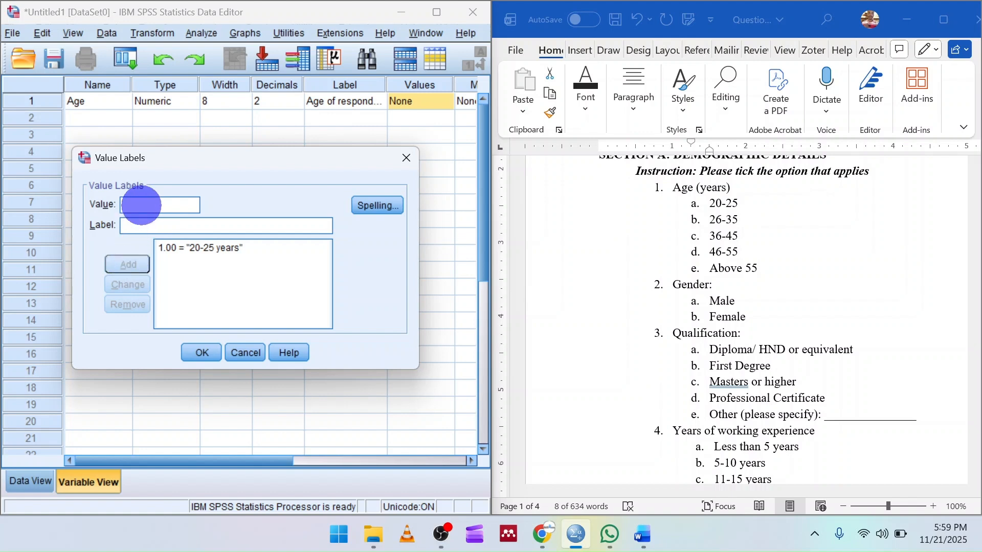
pyautogui.write('2')
pyautogui.press('Tab')
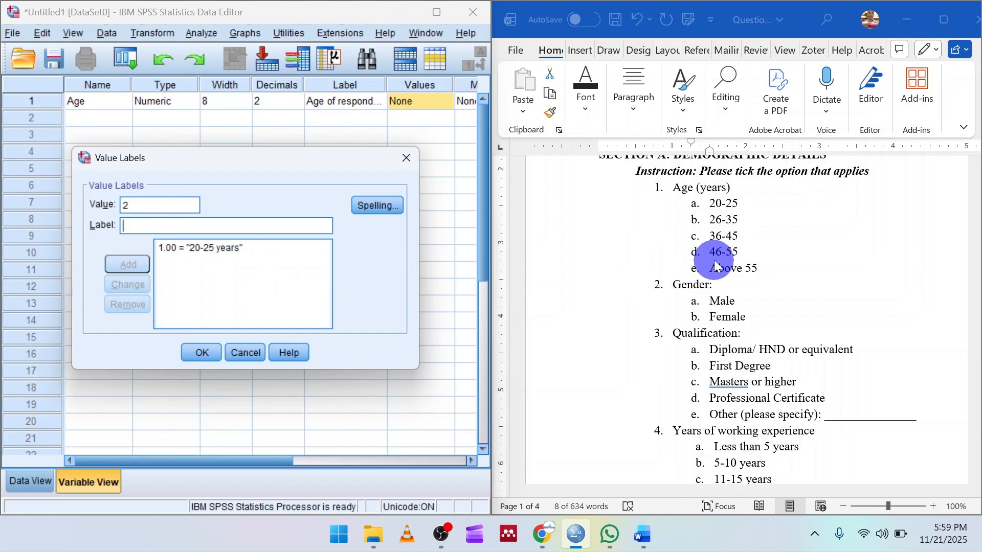
pyautogui.write('2')
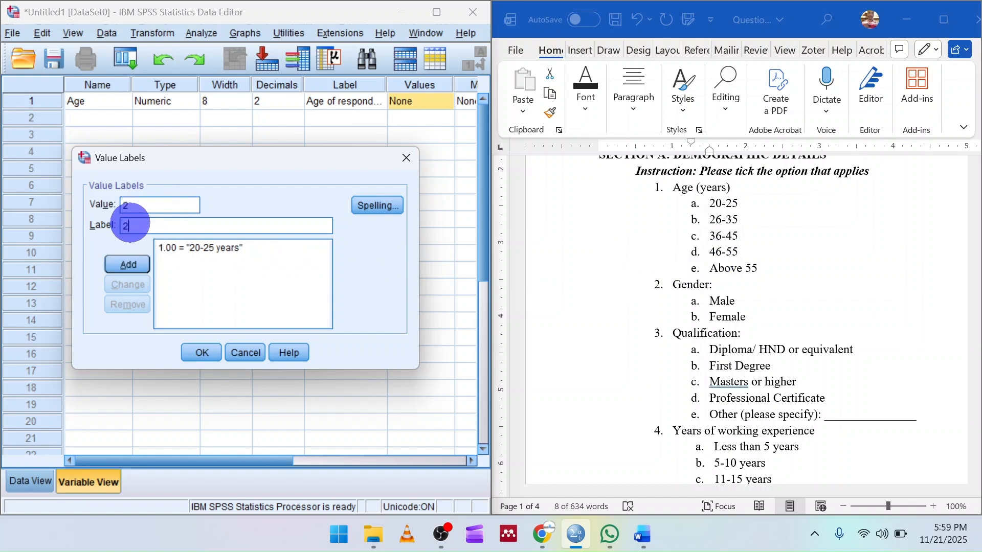
pyautogui.write('6-35 years')
pyautogui.click(136, 263)
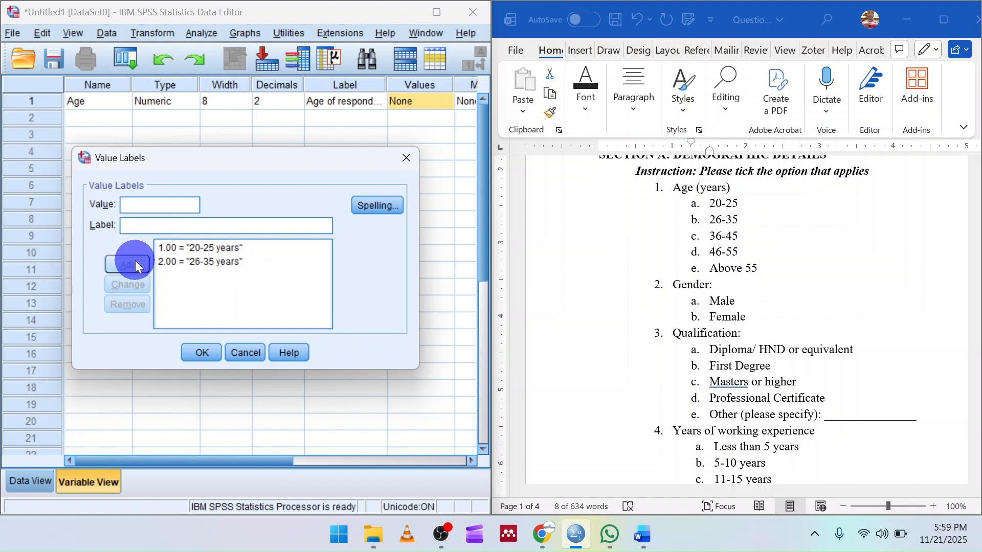
# Add the value label 3 = "36 -45 years" for the Age variable.
pyautogui.write('3')
pyautogui.click(136, 225)
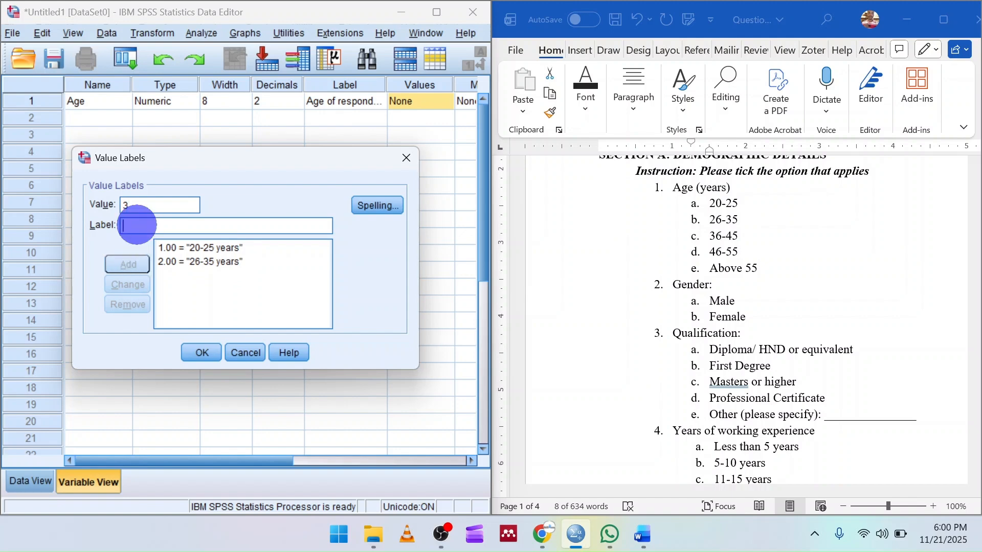
pyautogui.write('36 -45 years')
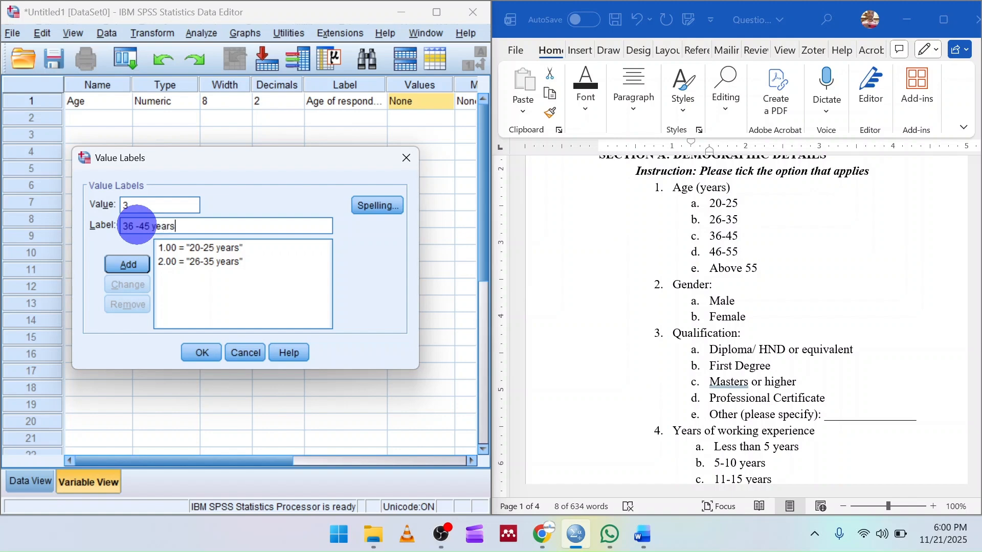
pyautogui.press('Return')
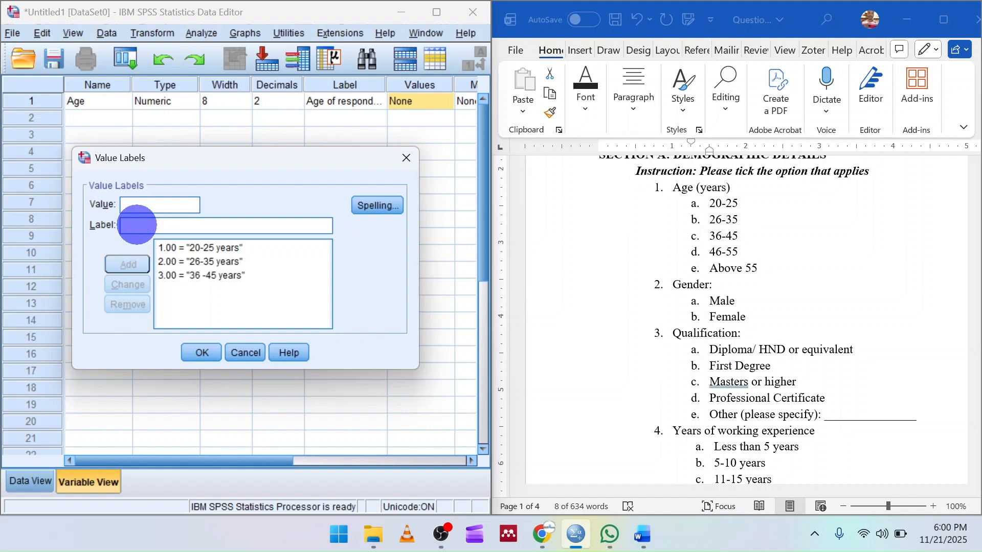
# Add the value label 4 = "46-55 years" for the Age variable.
pyautogui.write('446-55')
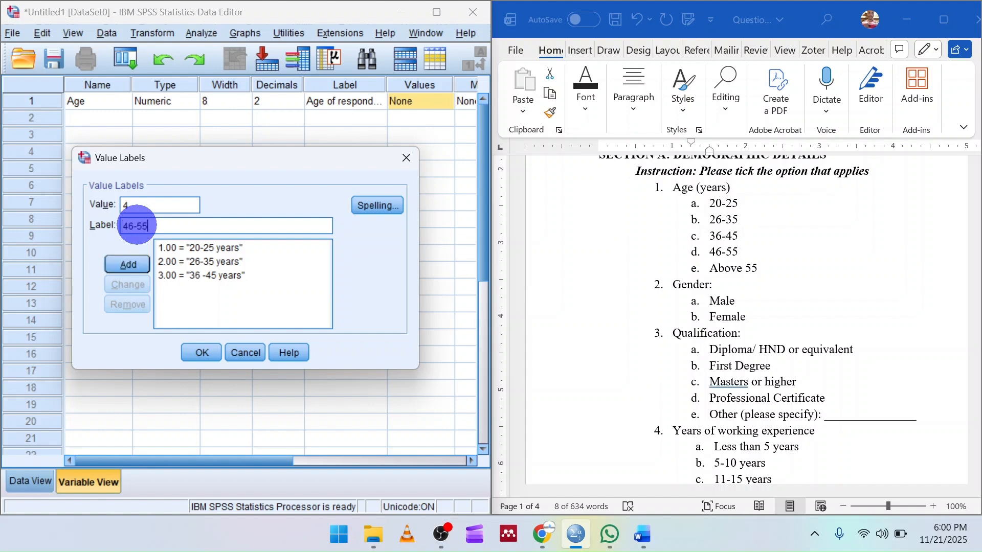
pyautogui.write(' years')
pyautogui.press('Return')
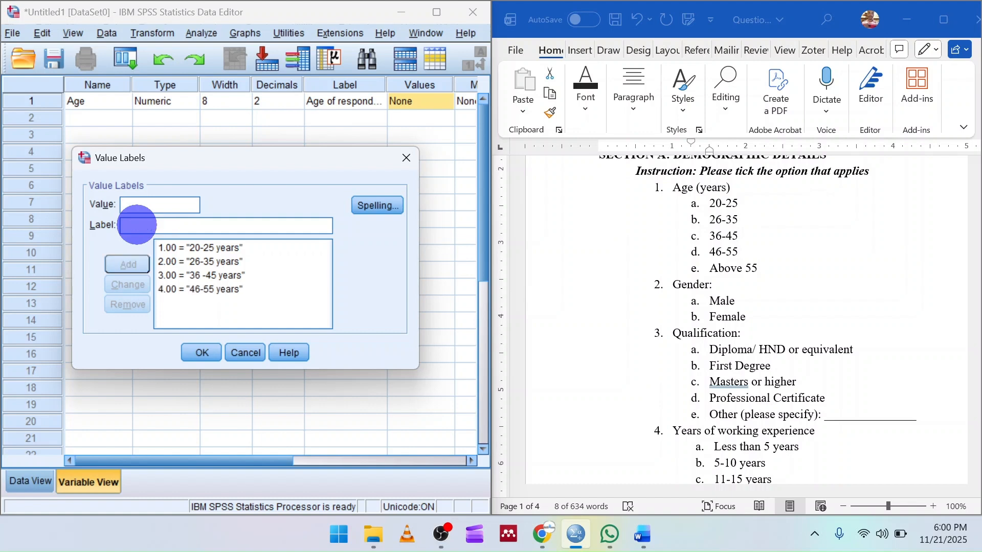
# Add the value label 5 = "Above 55 years" and apply the set of value labels to the Age variable.
pyautogui.write('5')
pyautogui.click(137, 225)
pyautogui.write('Above 55 years')
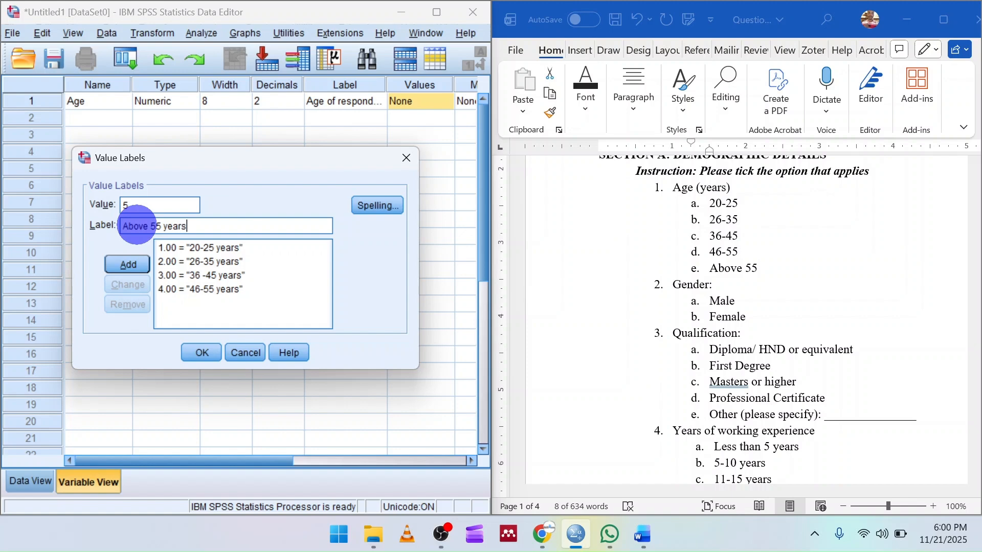
pyautogui.press('Return')
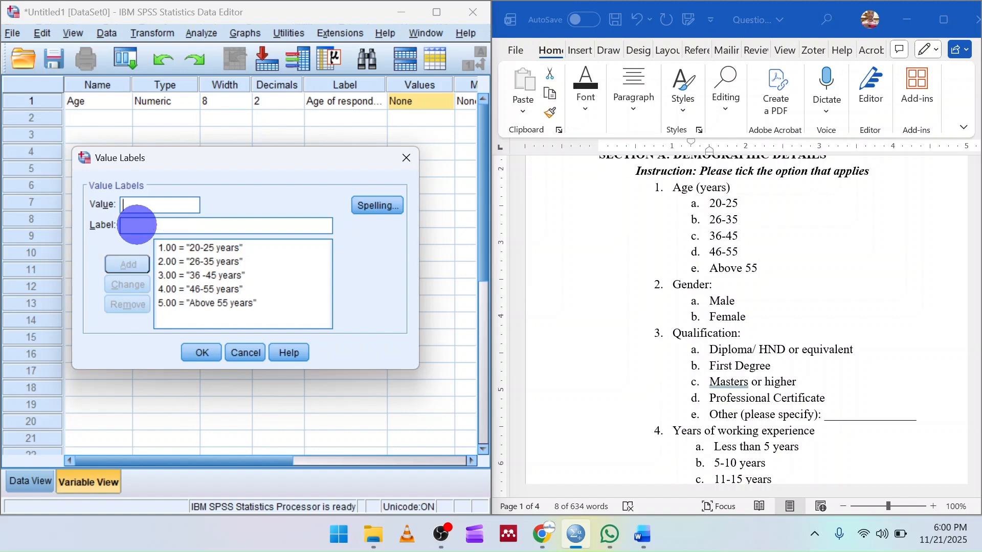
pyautogui.click(196, 353)
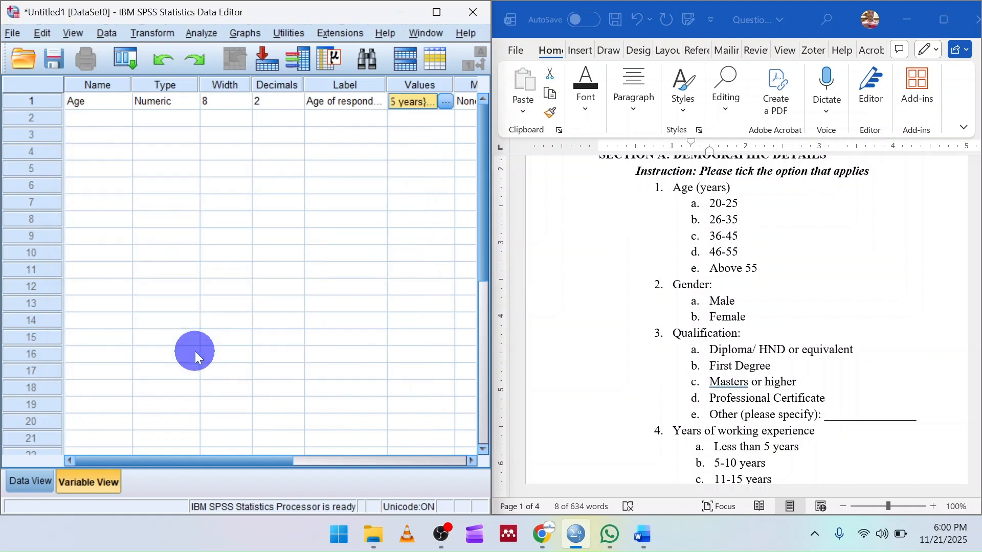
pyautogui.press('Tab')
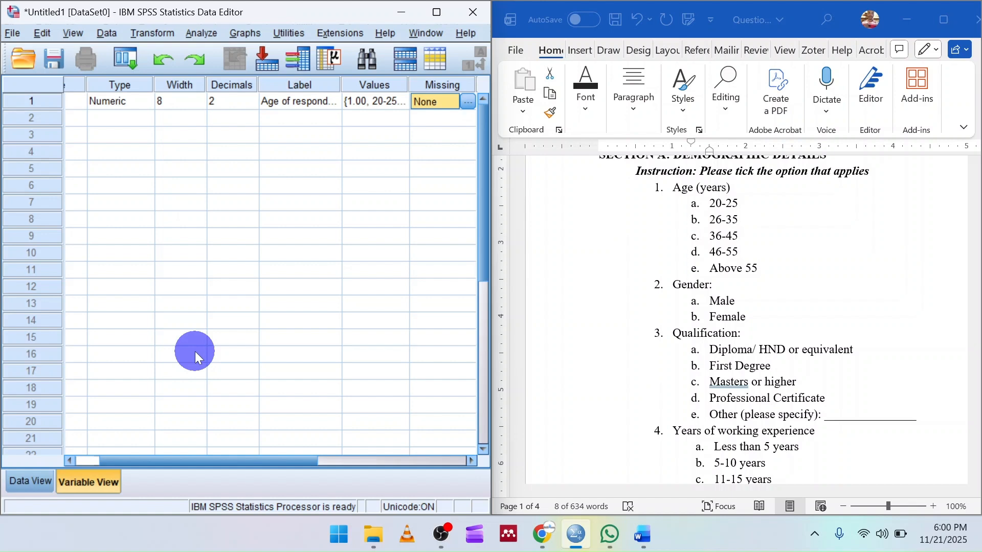
# Set the Age variable's measurement level to Nominal.
pyautogui.press('Tab')
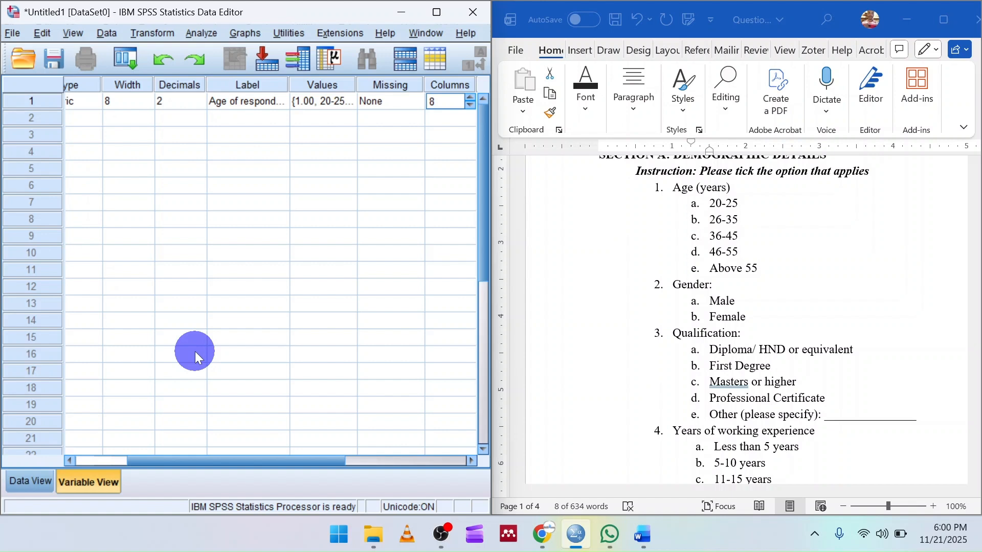
pyautogui.press('Tab')
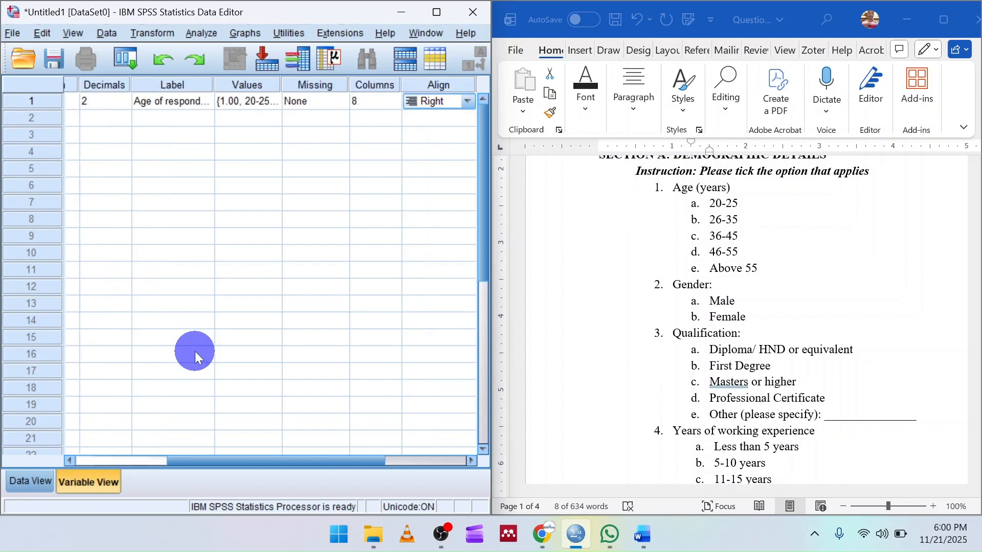
pyautogui.press('Tab')
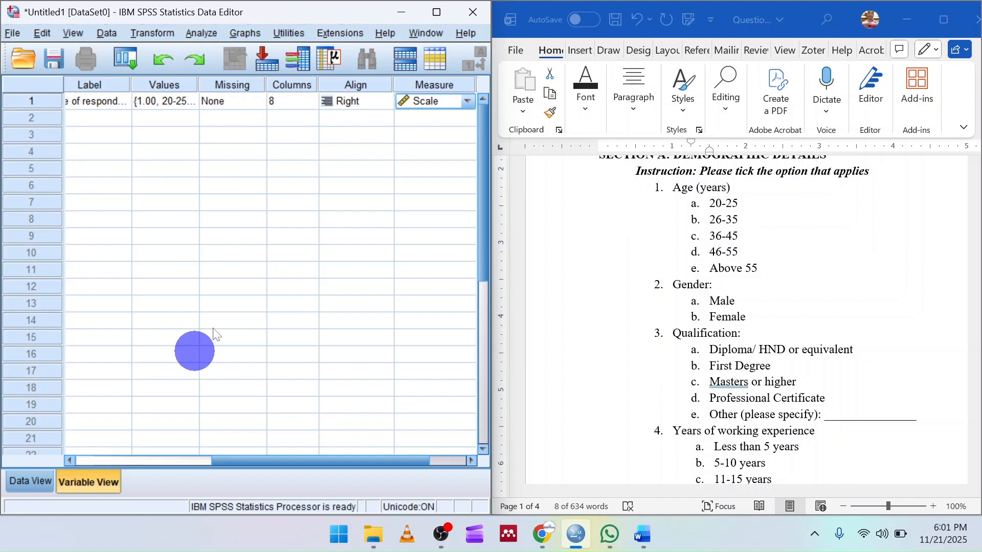
pyautogui.click(465, 99)
pyautogui.click(452, 147)
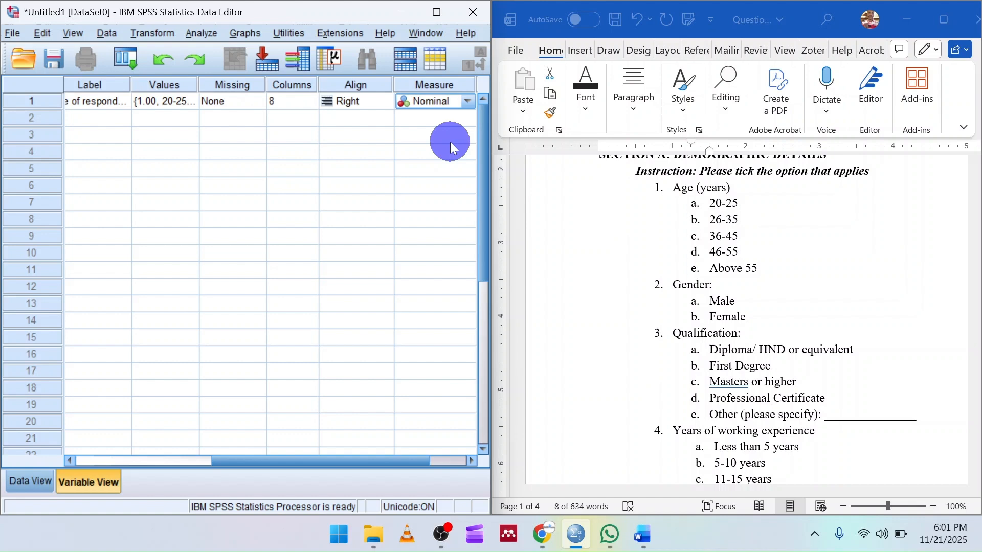
# Create a second variable named Gendr in the row below Age.
pyautogui.press('Tab')
pyautogui.press('Tab')
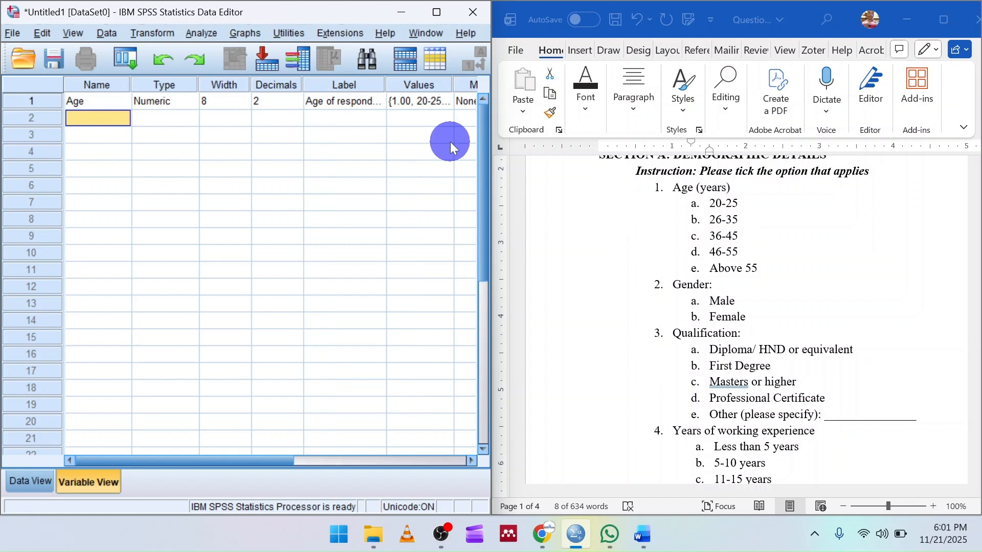
pyautogui.scroll(-1, 683, 271)
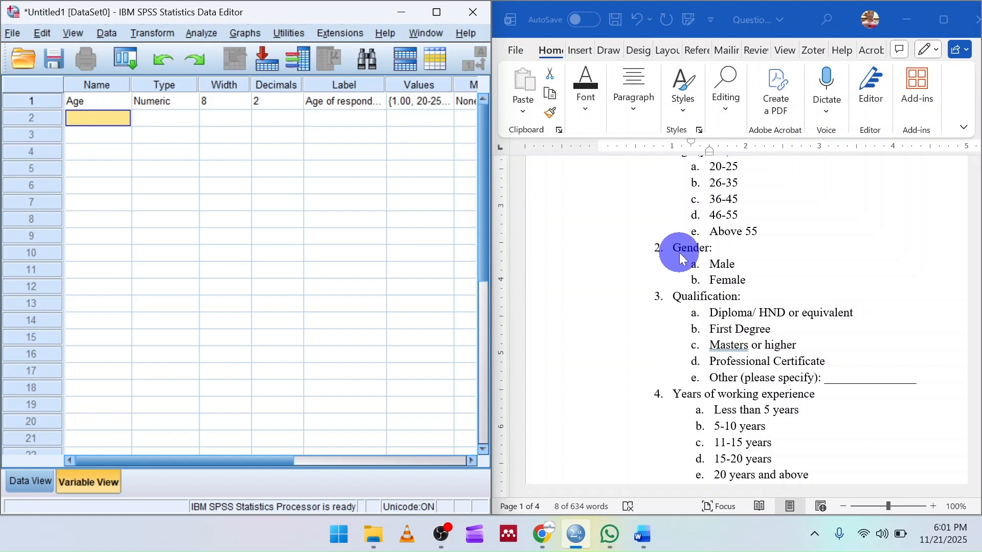
pyautogui.write('Gendr')
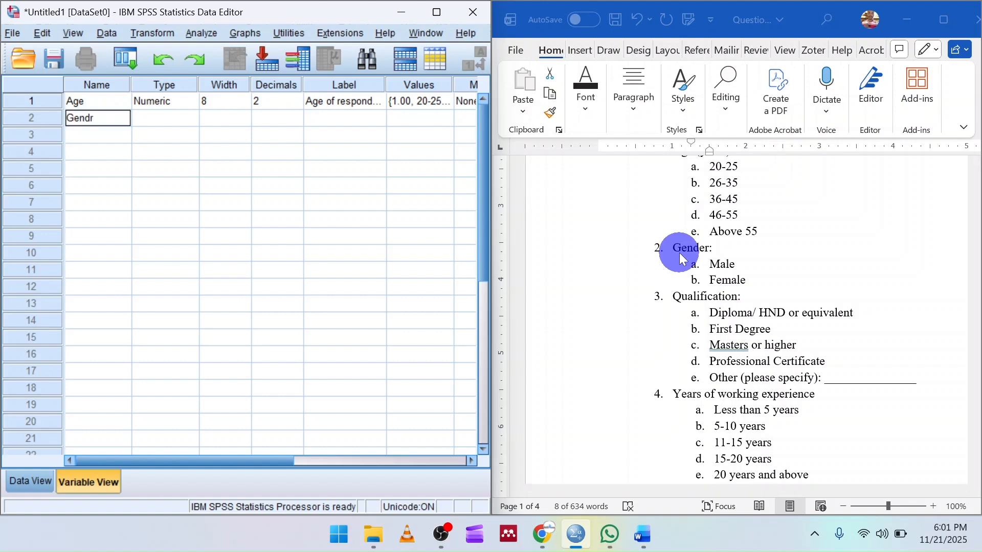
# Label the Gendr variable "Gender of respondents".
pyautogui.press('Tab')
pyautogui.press('Tab')
pyautogui.press('Tab')
pyautogui.press('Tab')
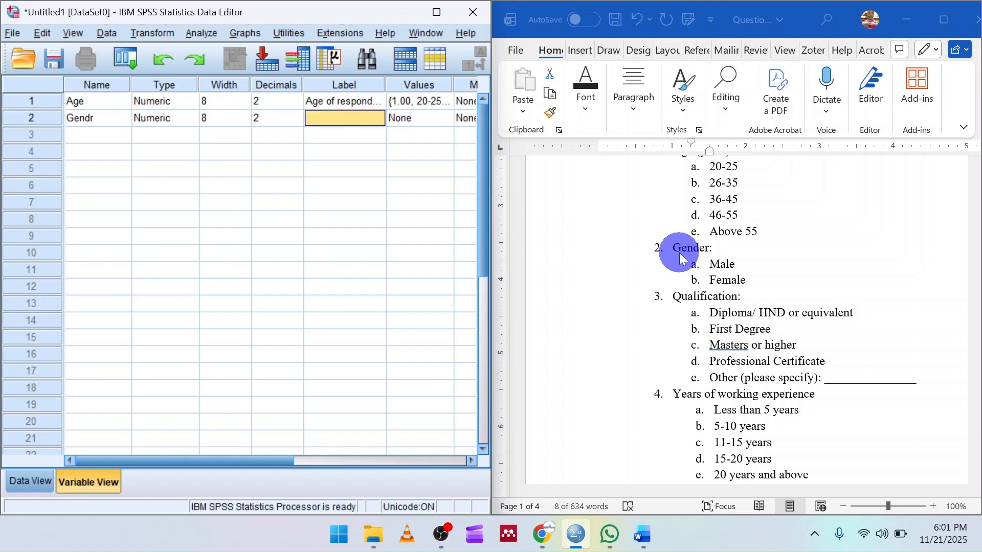
pyautogui.write('Gendrr')
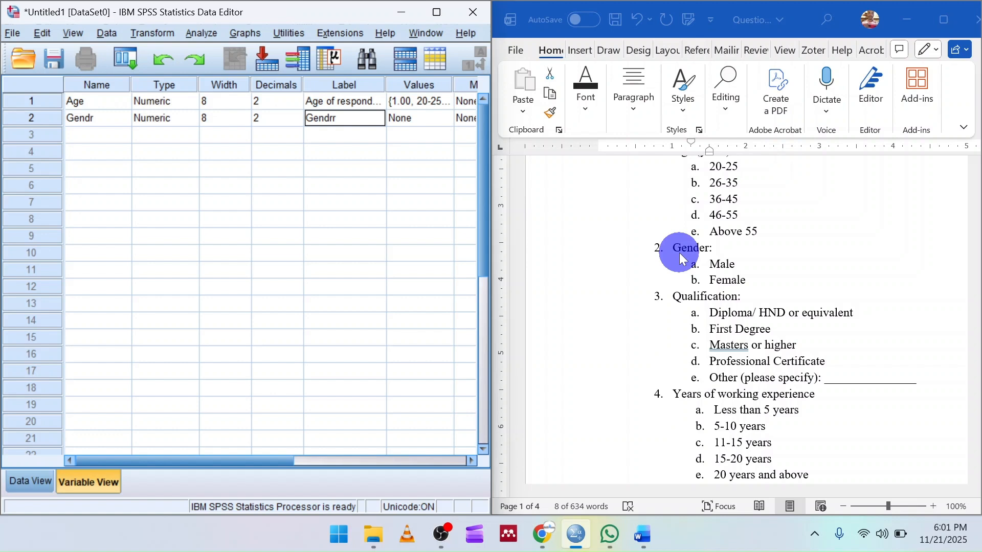
pyautogui.write('er of respondents')
pyautogui.press('Tab')
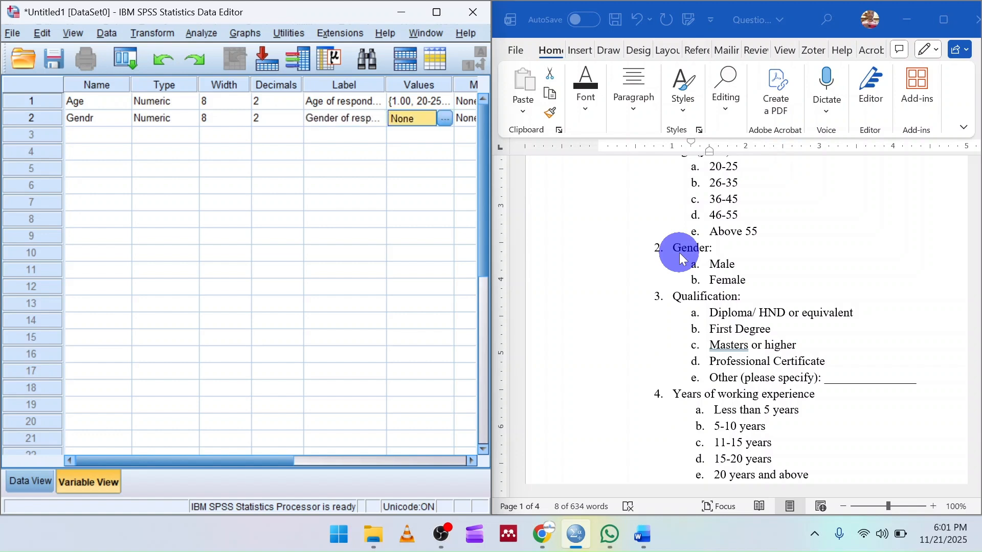
# Open the value labels of the Gendr variable and enter 1 as the first value.
pyautogui.click(446, 118)
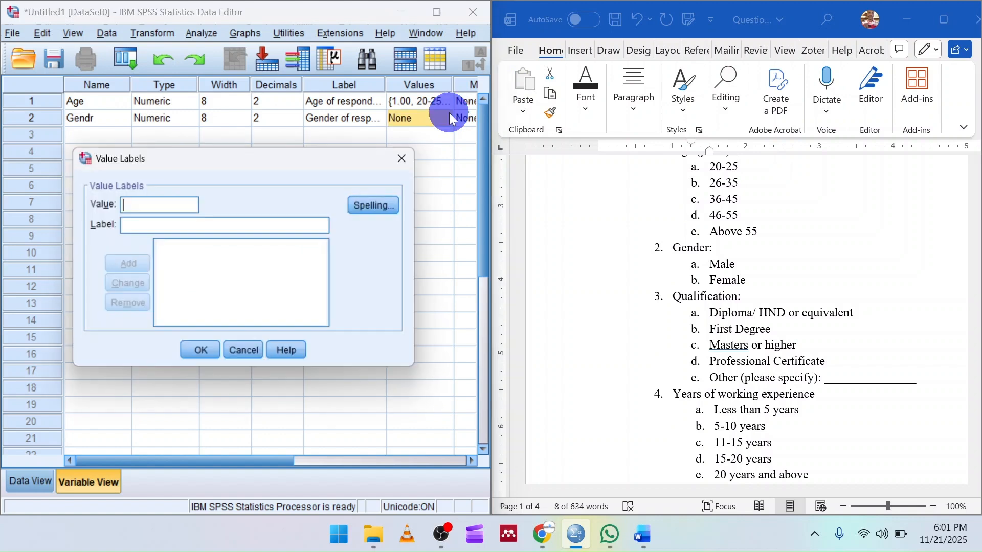
pyautogui.write('1')
pyautogui.press('Tab')
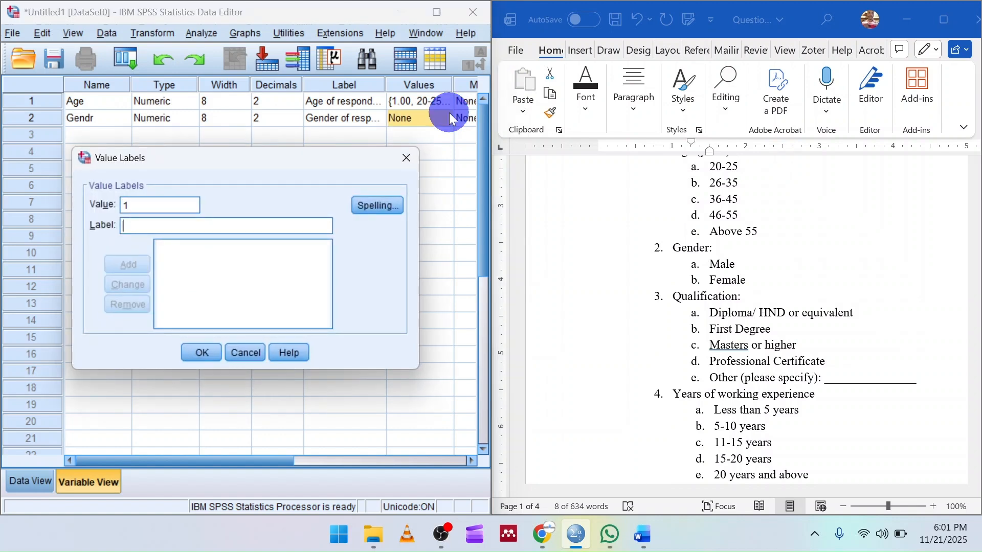
# Switch to the Word questionnaire and highlight the Male and Female options under Gender in yellow.
pyautogui.click(734, 280)
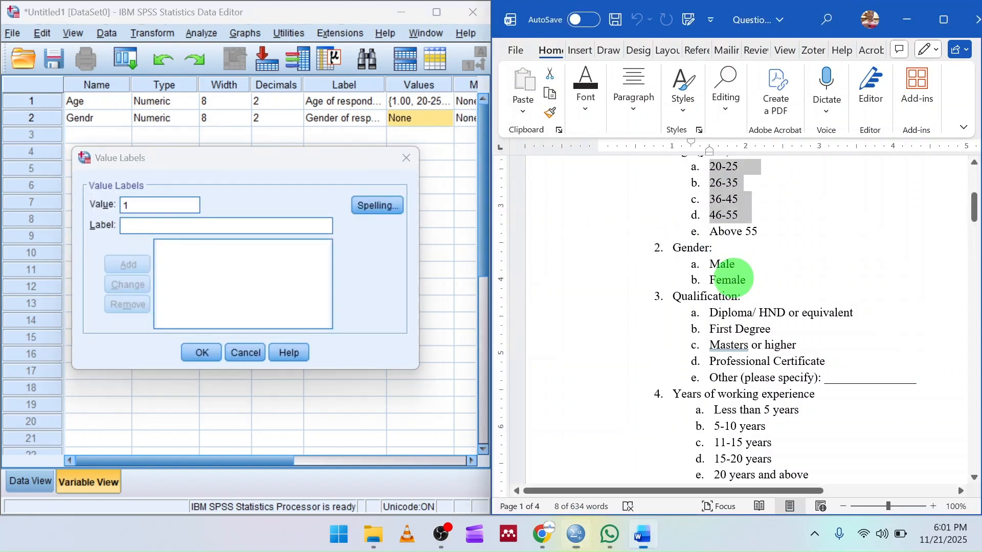
pyautogui.moveTo(709, 266); pyautogui.dragTo(751, 278)
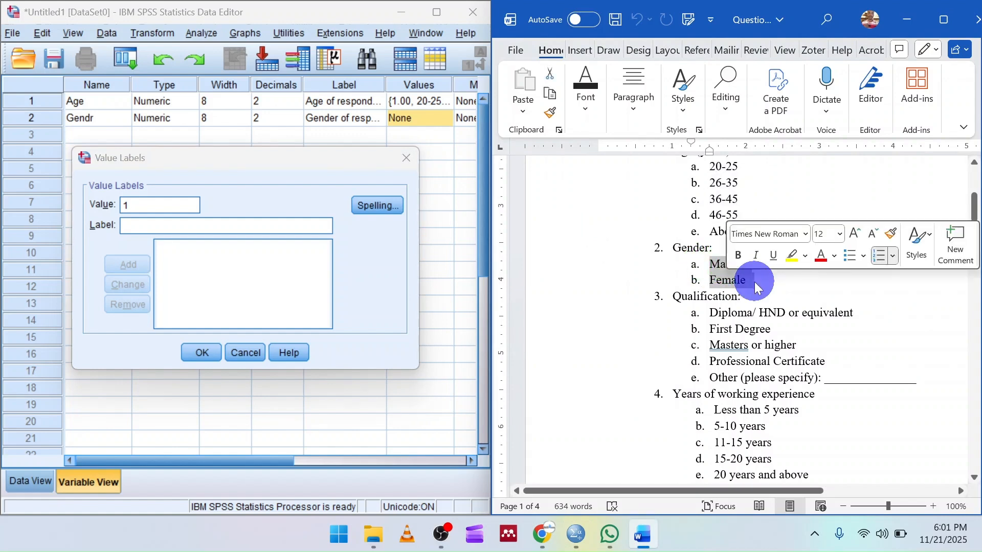
pyautogui.click(791, 259)
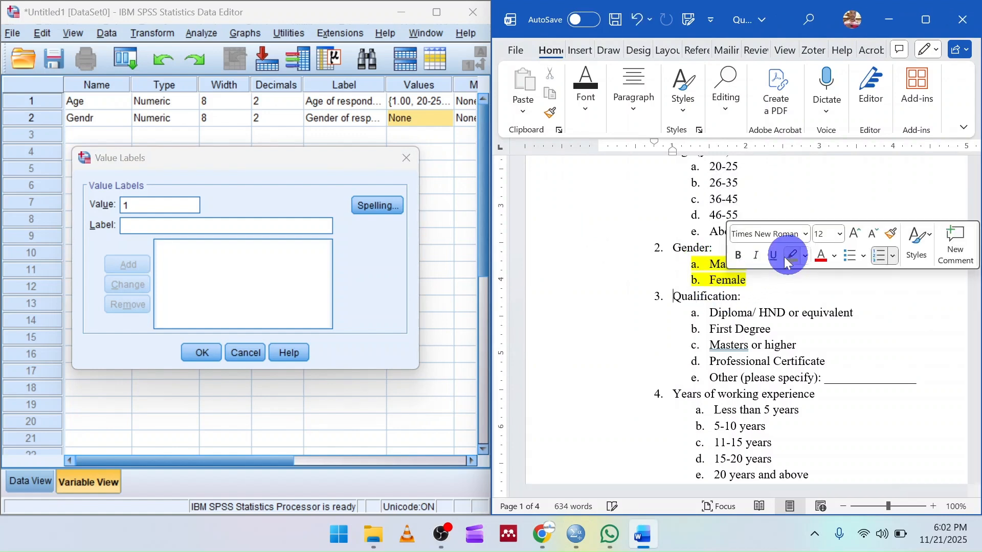
# Return to SPSS and add the label "Male" for value 1 of the Gendr variable.
pyautogui.click(172, 221)
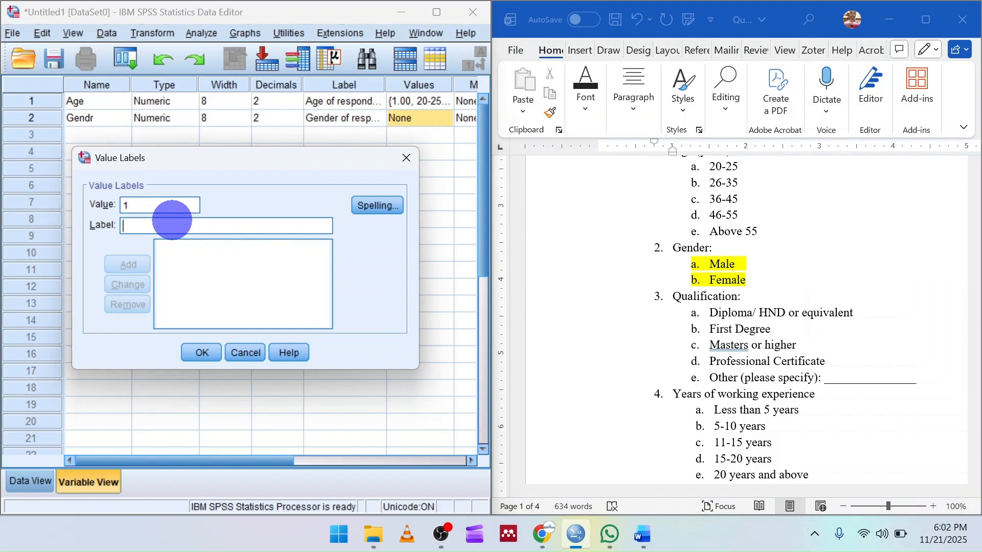
pyautogui.write('Male')
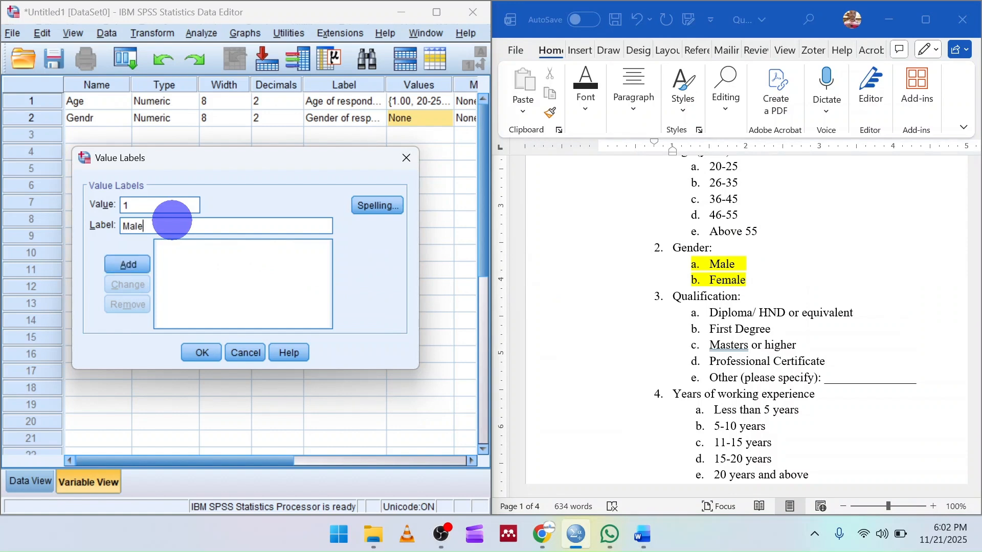
pyautogui.press('Return')
# Add the value label 2 = "Females" and apply the set of value labels to the Gendr variable.
pyautogui.write('2')
pyautogui.press('Tab')
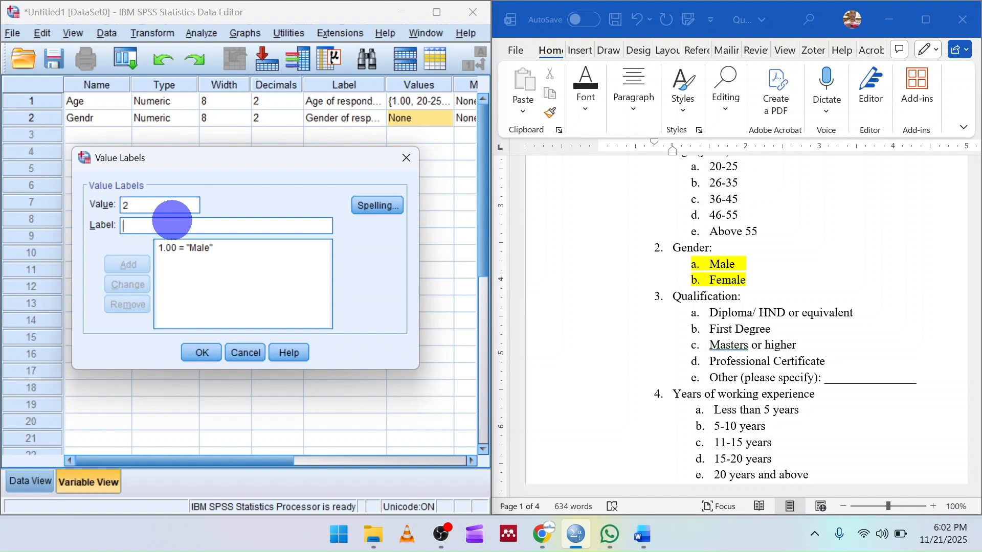
pyautogui.write('Females')
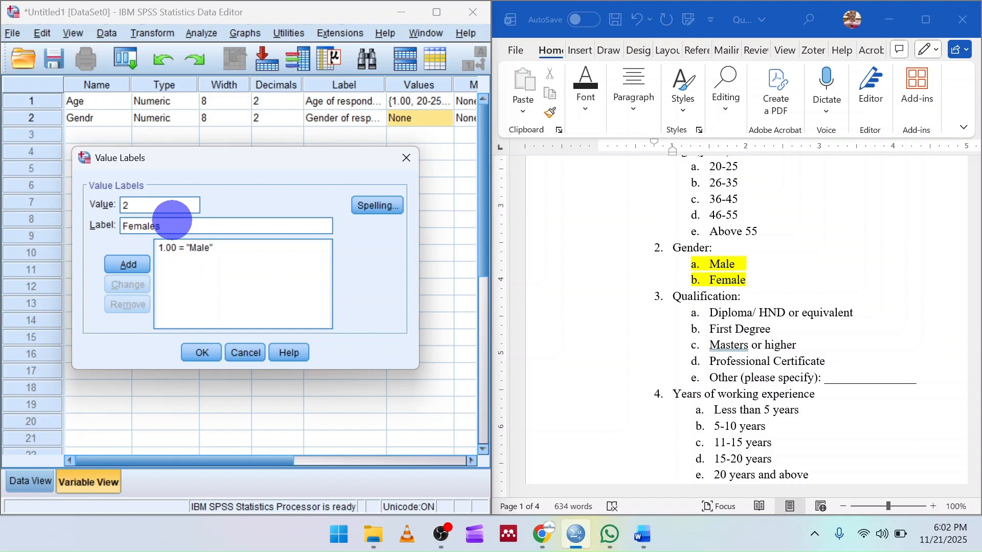
pyautogui.press('Return')
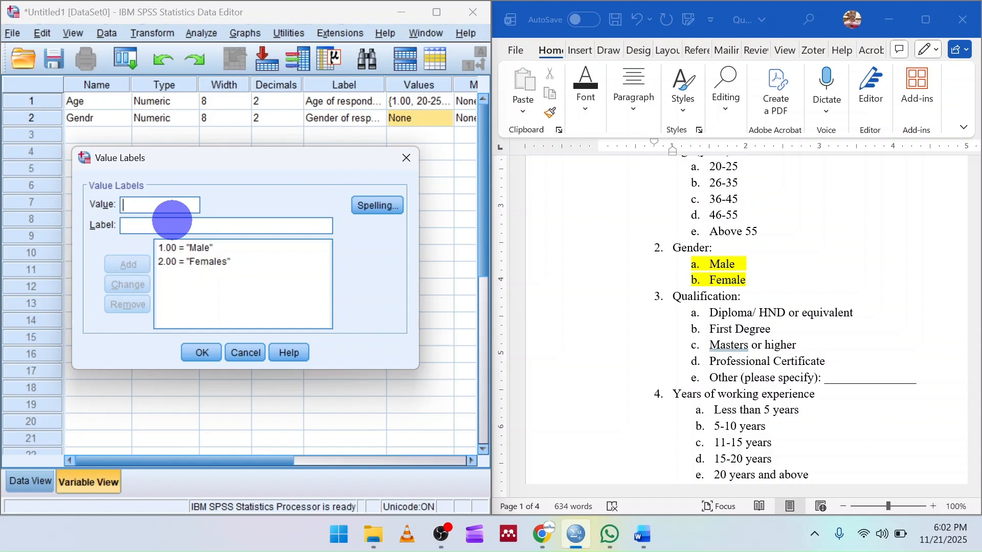
pyautogui.click(201, 352)
# Set the Gendr variable's measurement level to Nominal and maximize the Data Editor window.
pyautogui.press('Tab')
pyautogui.press('Tab')
pyautogui.press('Tab')
pyautogui.press('Tab')
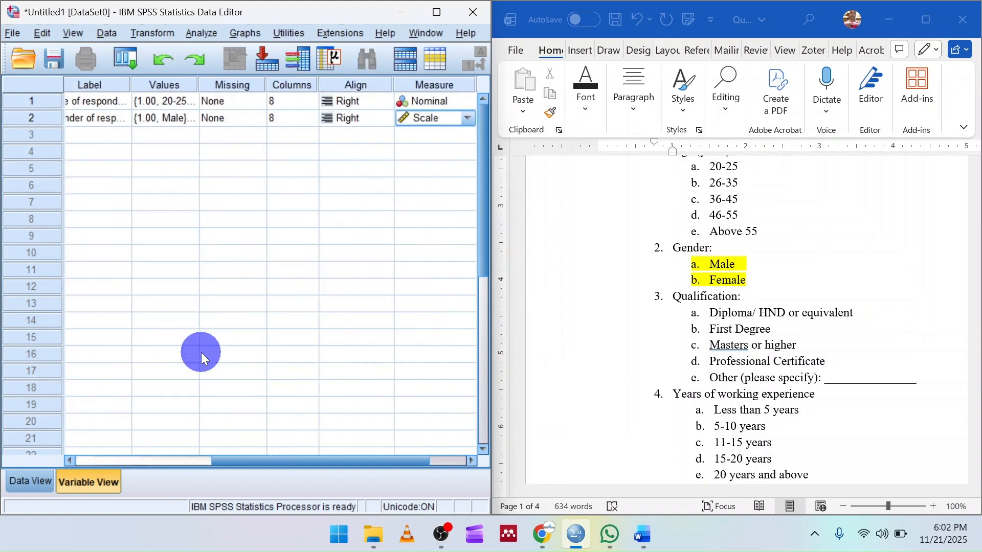
pyautogui.click(469, 118)
pyautogui.click(445, 165)
pyautogui.click(439, 15)
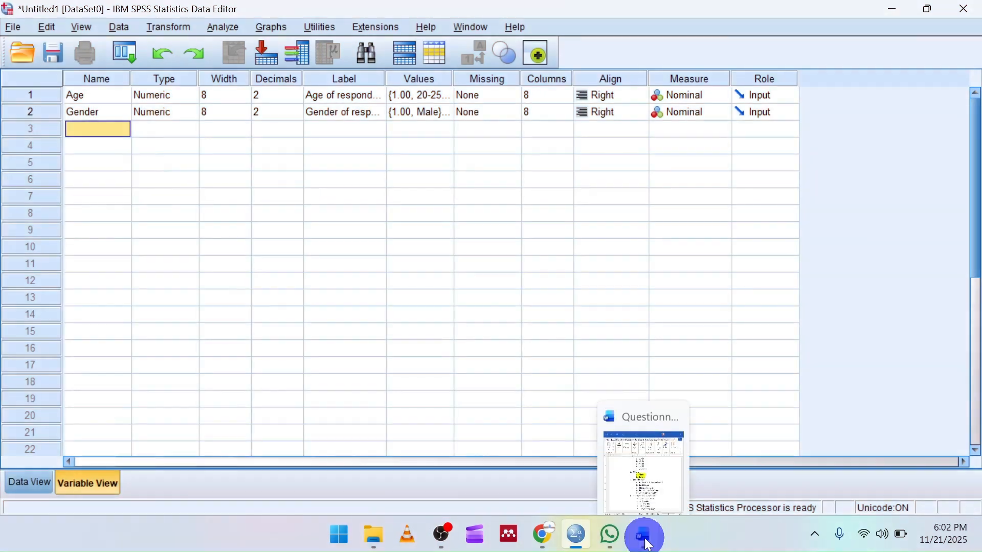
# Switch to the Word questionnaire and look at the Qualification item following Gender.
pyautogui.click(645, 538)
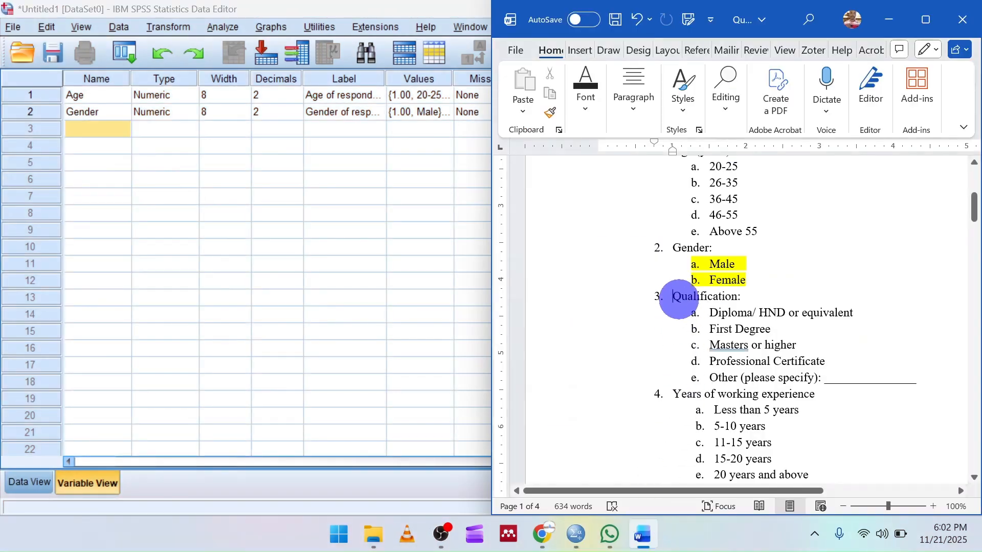
pyautogui.scroll(-2, 678, 297)
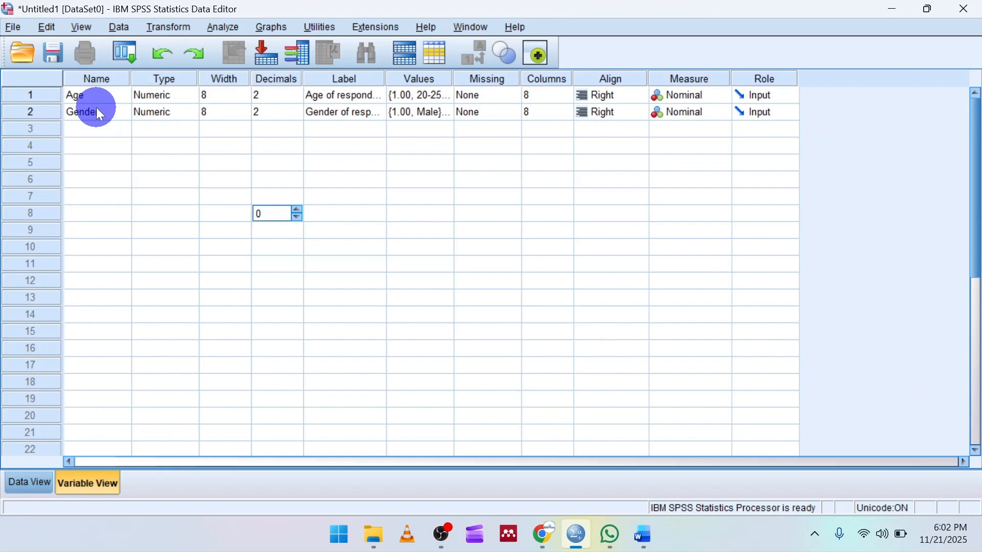
# Clear the Decimals entry in the empty row 8 of Variable View and commit it.
pyautogui.press('BackSpace')
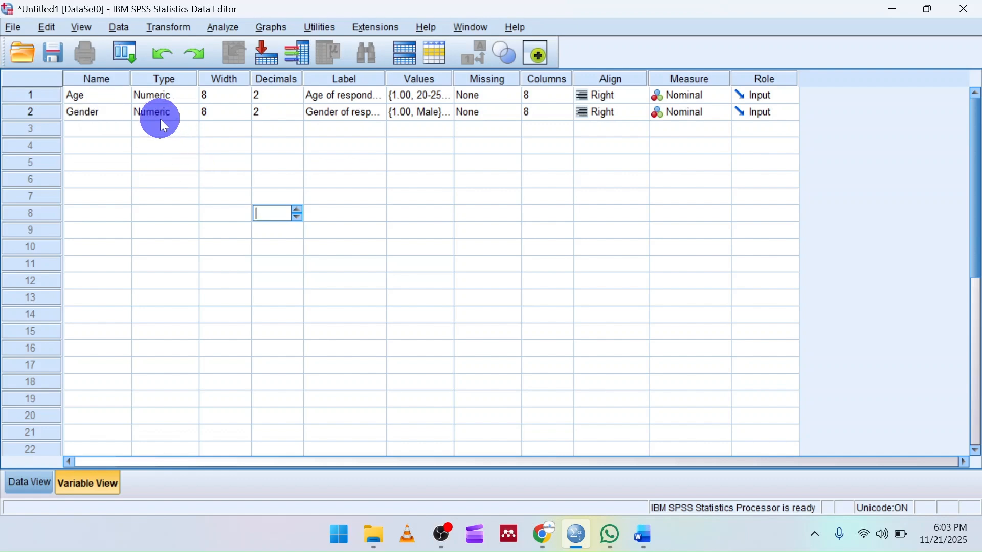
pyautogui.press('Return')
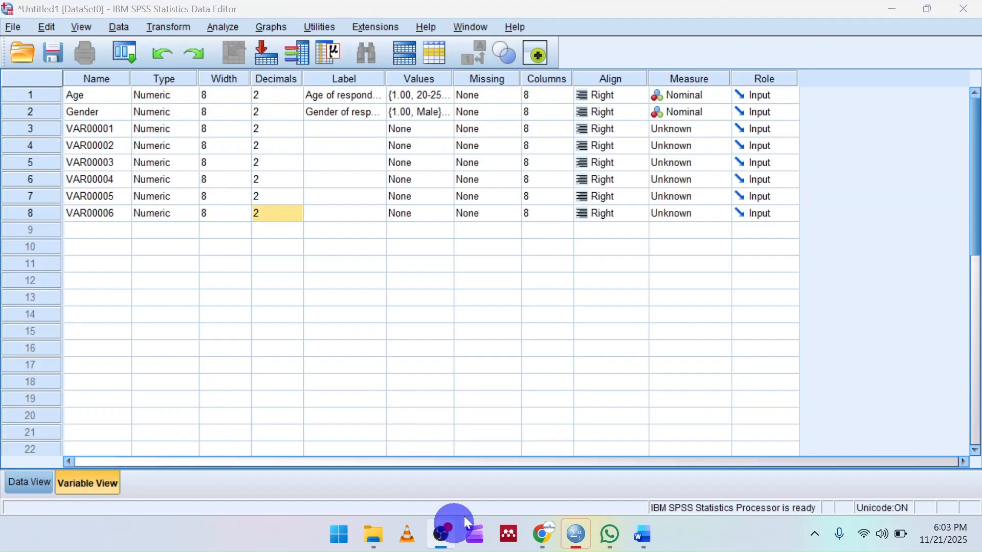